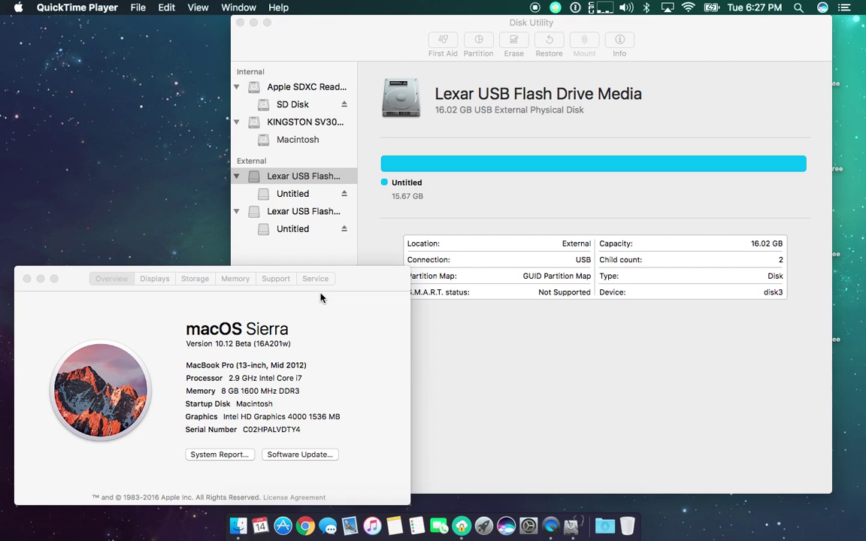
Step: Bring Disk Utility forward on the first 16.02 GB Lexar USB drive, check the File menu, then drag the window aside
left_click(421, 145)
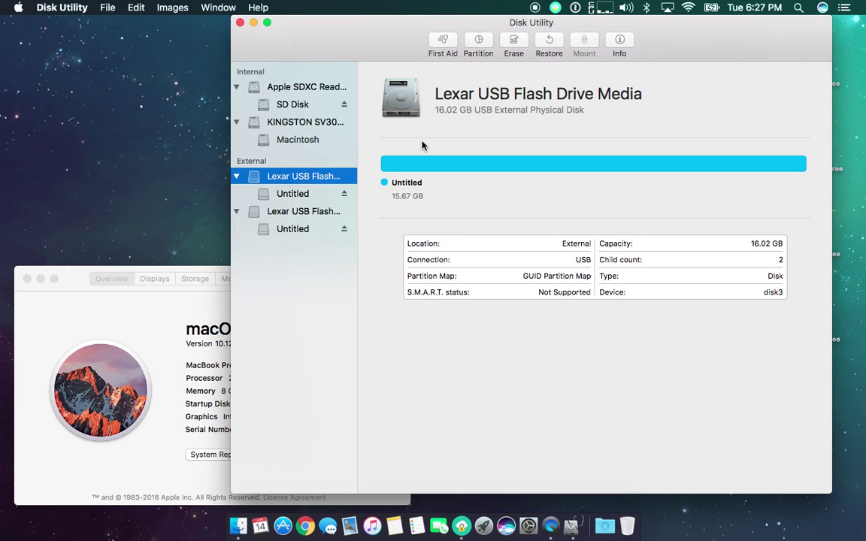
left_click(137, 9)
mouse_move(107, 9)
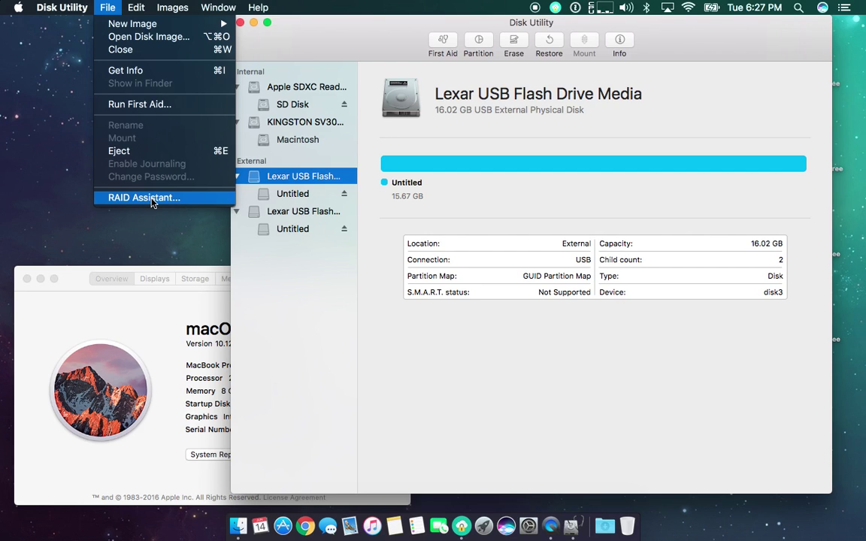
left_click(368, 49)
left_click_drag(367, 49, 292, 49)
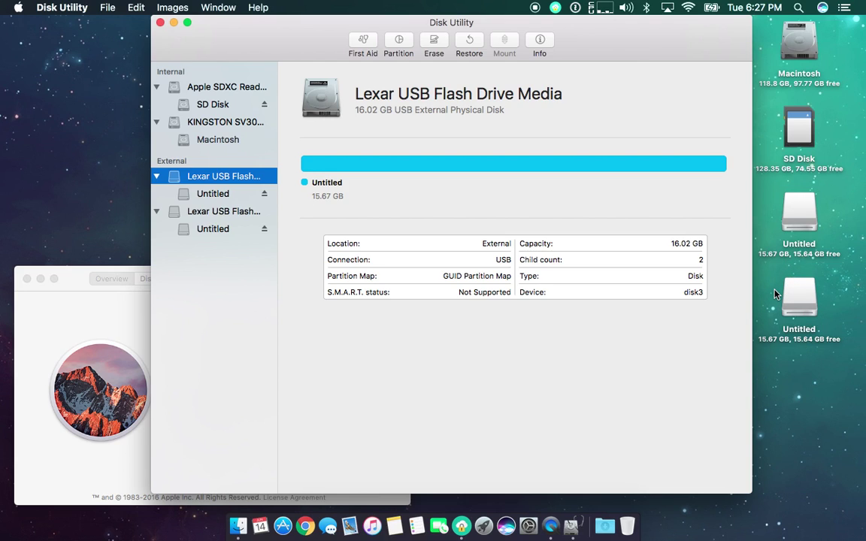
Step: Nudge the Disk Utility window aside, bring About This Mac forward, then return to Disk Utility's File menu
mouse_move(306, 37)
left_mouse_down()
mouse_move(332, 47)
mouse_move(314, 37)
left_mouse_up()
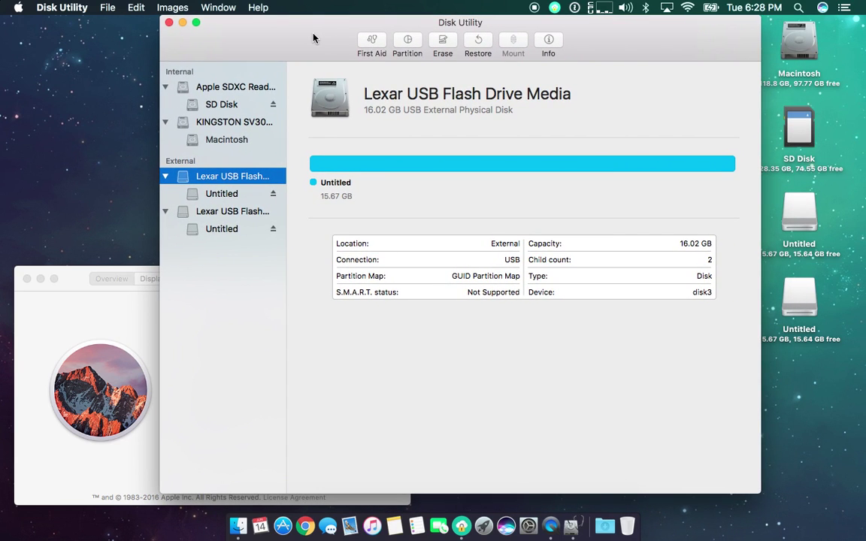
left_click(126, 390)
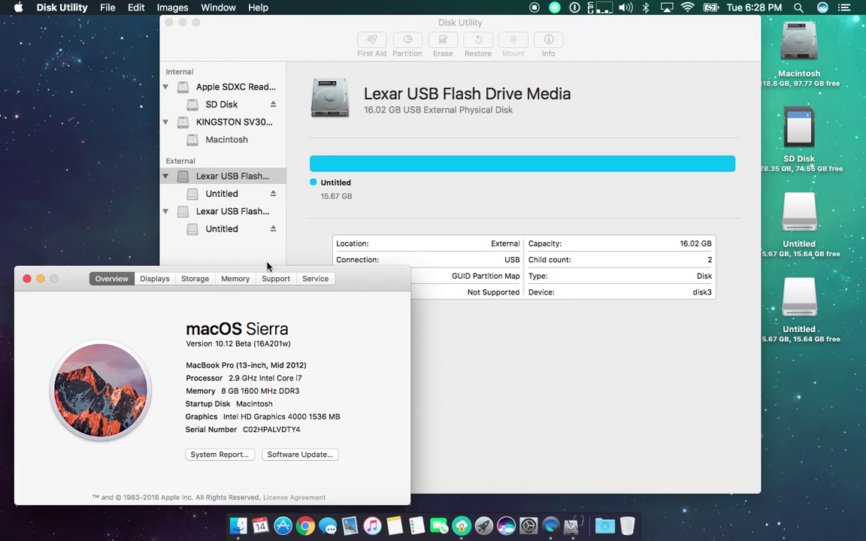
left_click(105, 6)
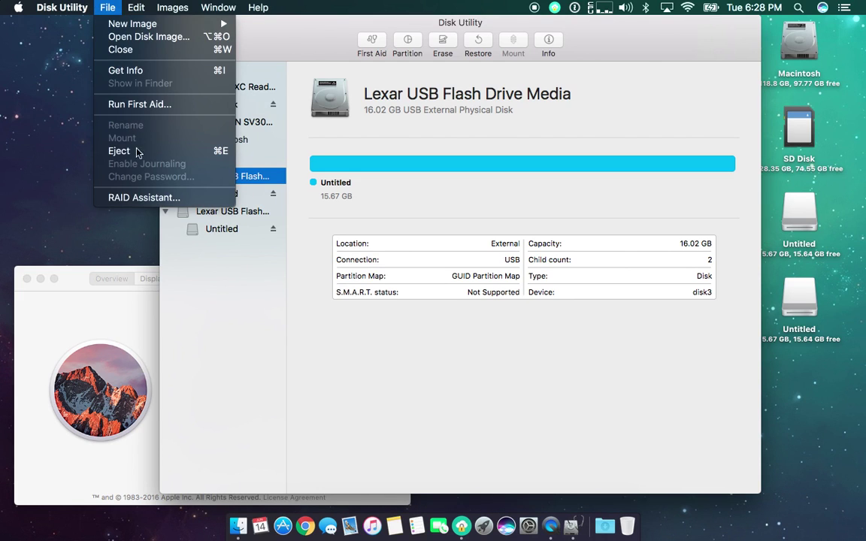
Step: Start RAID Assistant with Striped (RAID 0) and include the first 15.67 GB Untitled disk
left_click(146, 198)
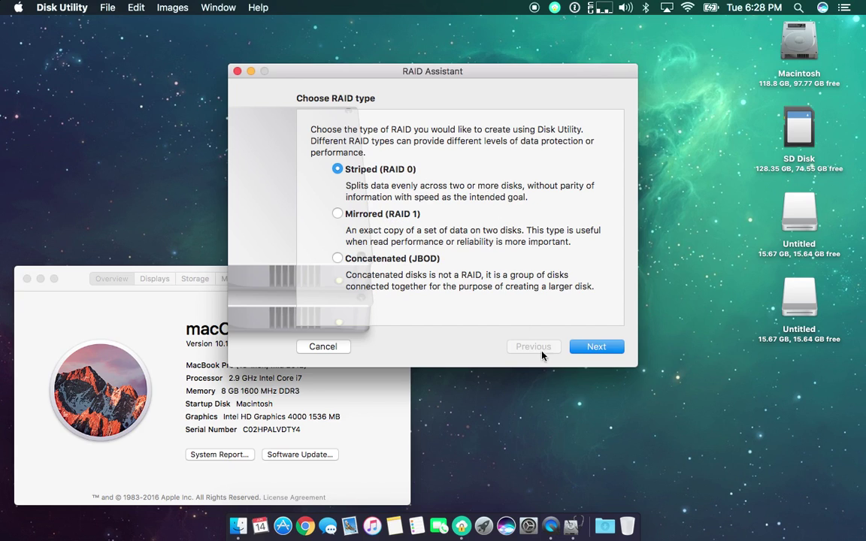
left_click(586, 351)
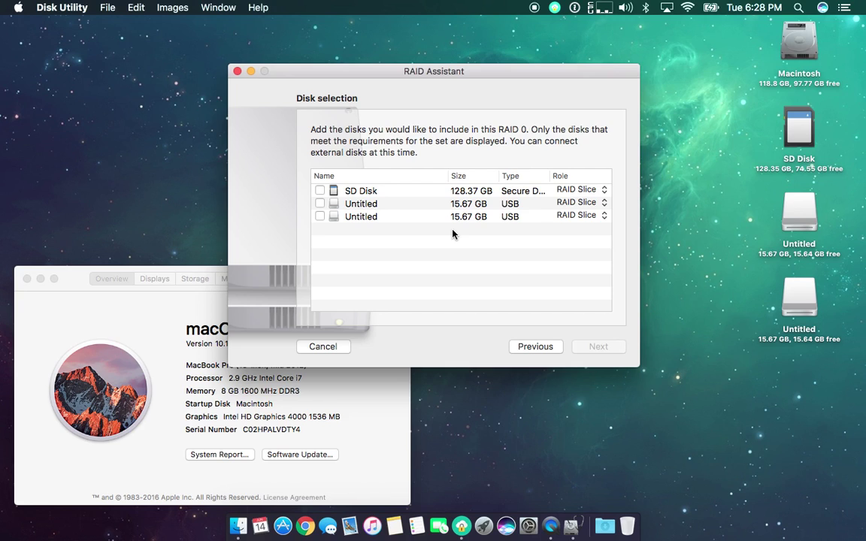
left_click(320, 203)
Step: Add the second Untitled disk, name the 31.35 GB RAID volume 'raid', then bring up Launchpad
left_click(320, 217)
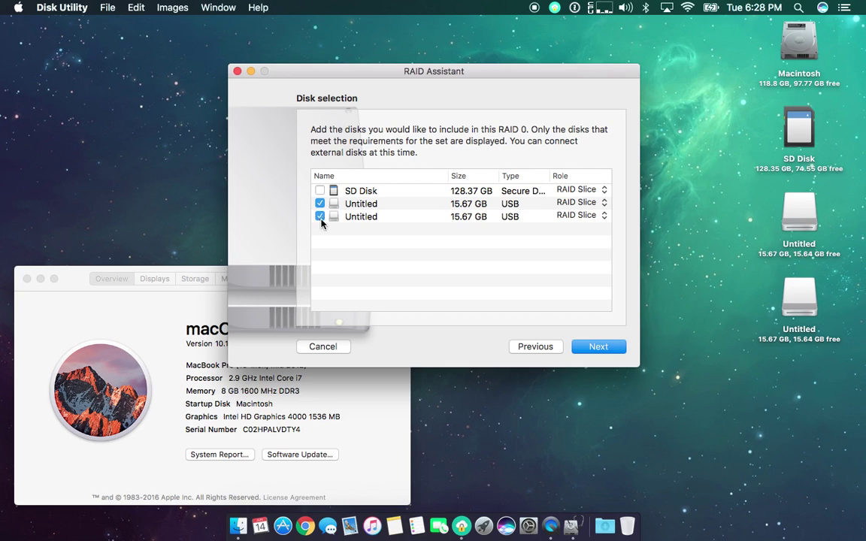
left_click(599, 346)
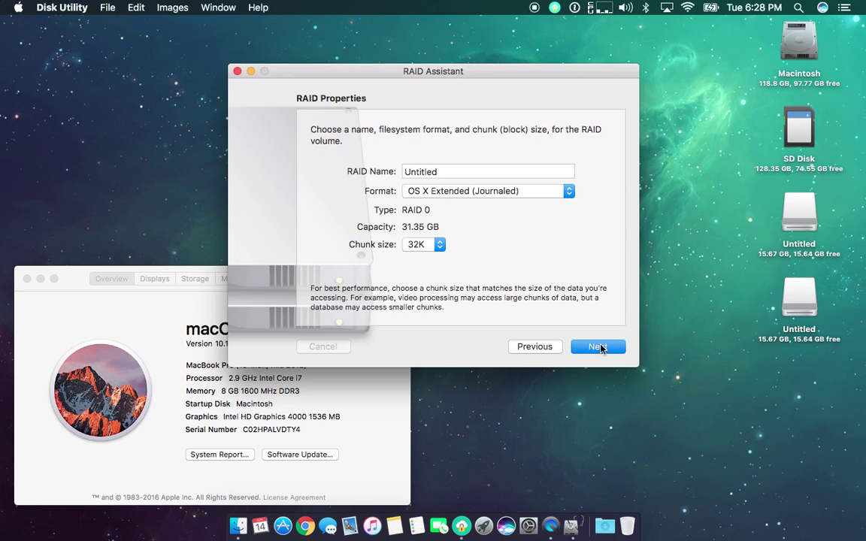
double_click(464, 176)
type("raid")
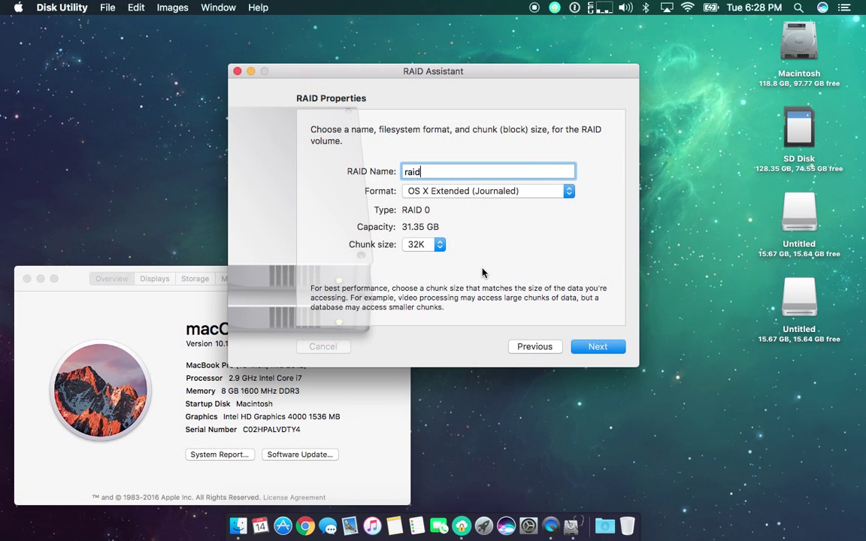
key("F4")
Step: Launch Blackmagic Disk Speed Test from Launchpad and open its settings
scroll(483, 273, "right", 1)
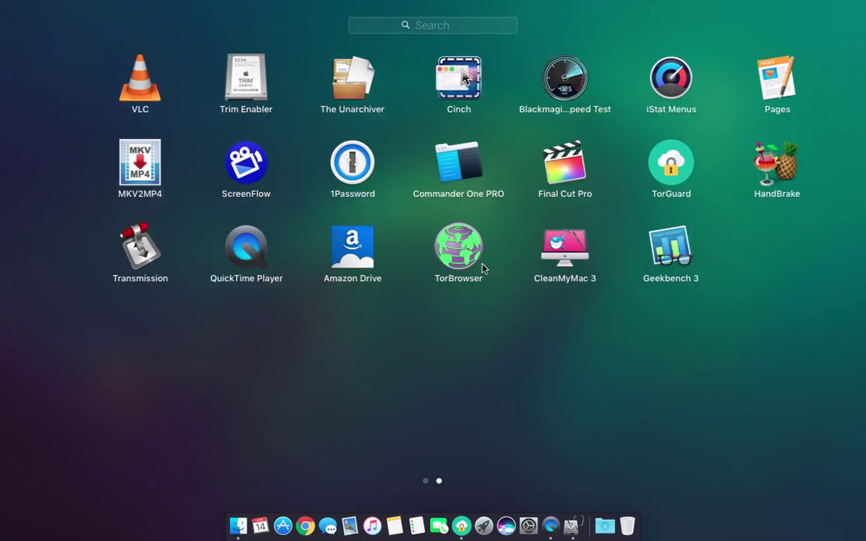
key("Escape")
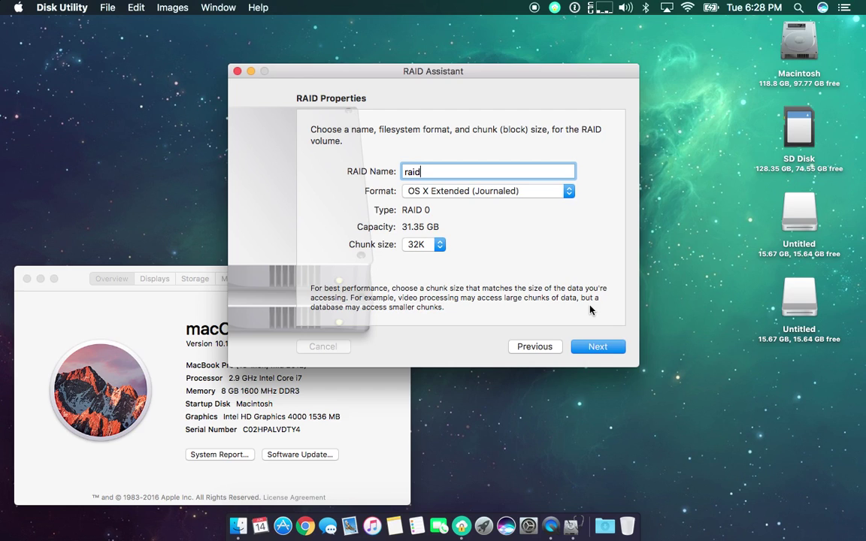
key("F4")
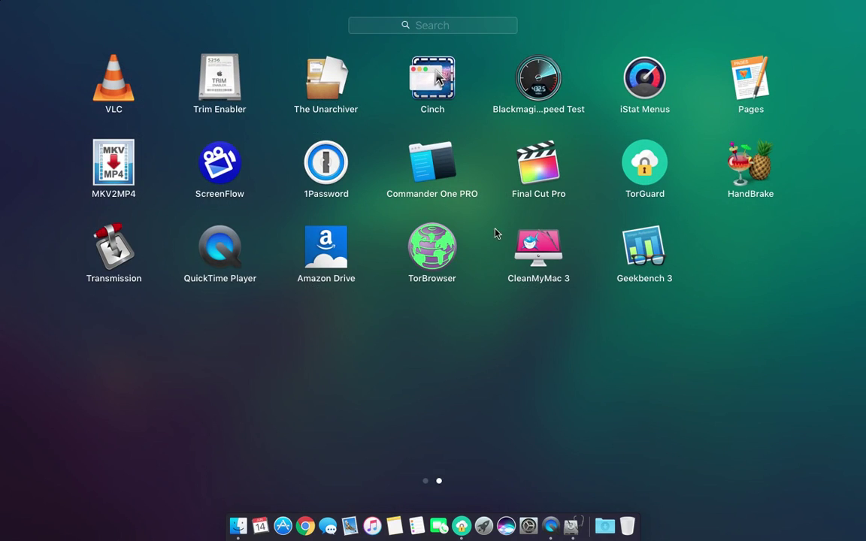
left_click(537, 93)
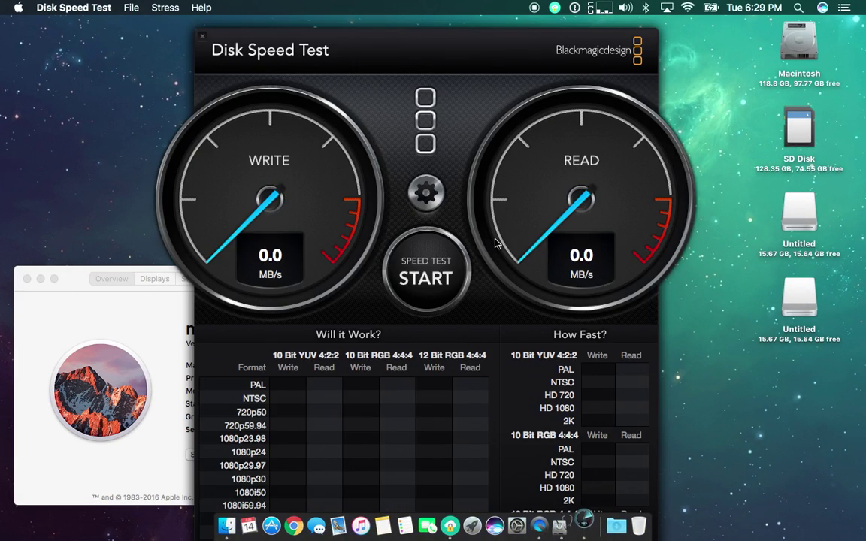
left_click(426, 193)
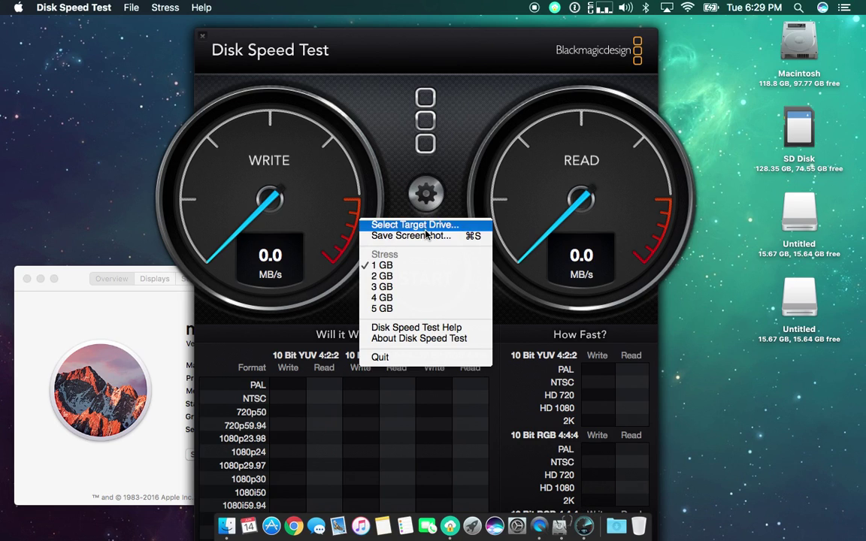
Step: Choose an Untitled USB drive as the speed test target and start the write/read test
left_click(393, 208)
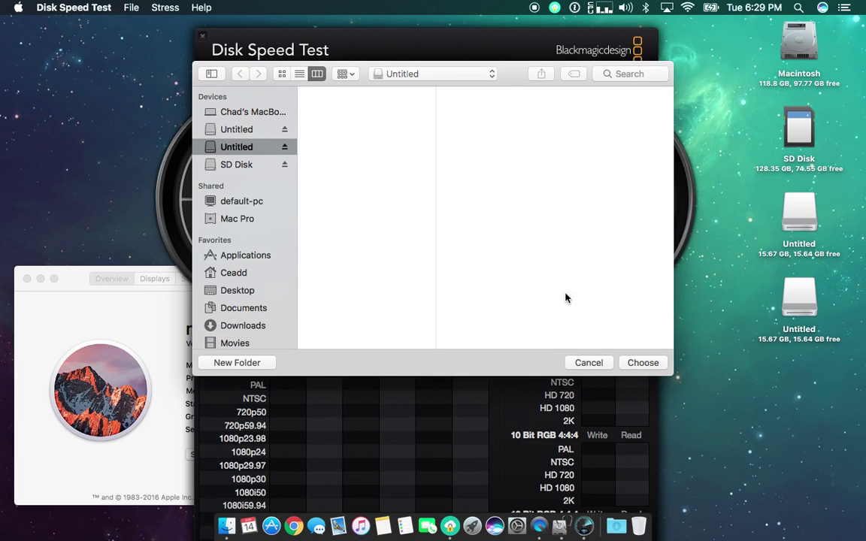
left_click(643, 363)
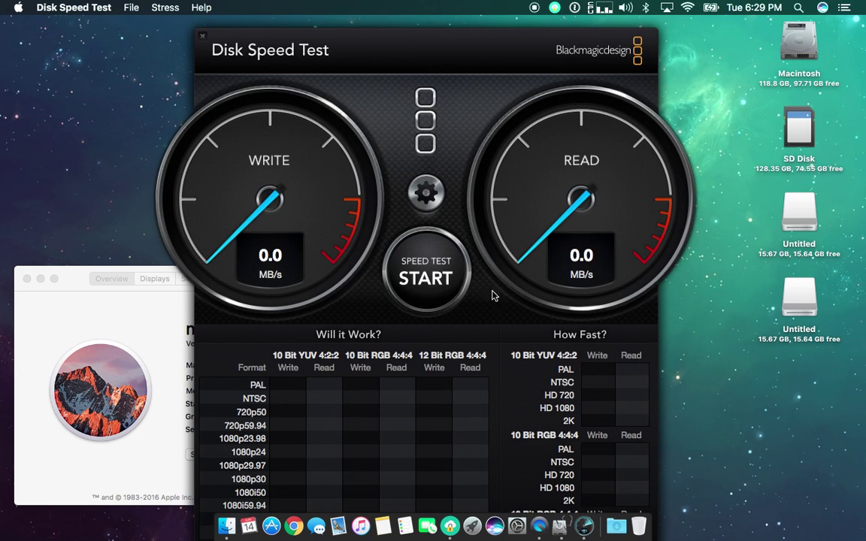
left_click(447, 283)
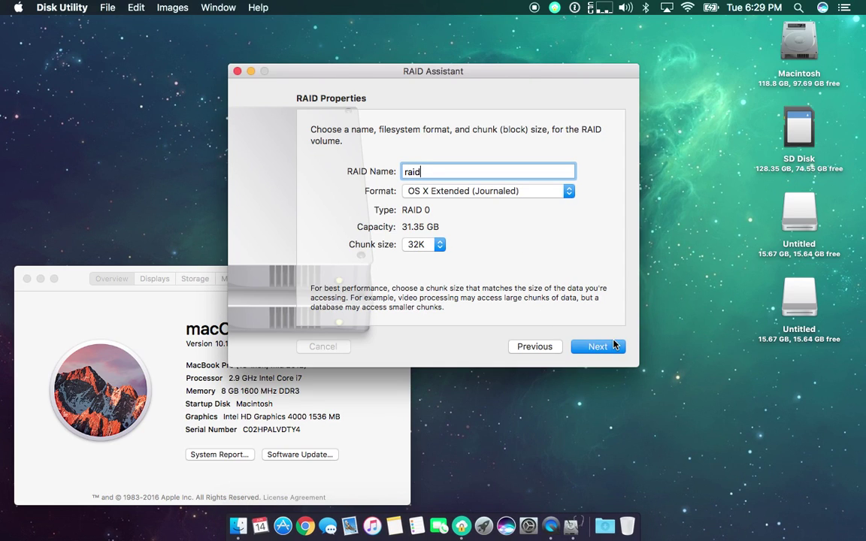
Step: Confirm the RAID Assistant settings so the striped 'raid' volume begins building
left_click(605, 348)
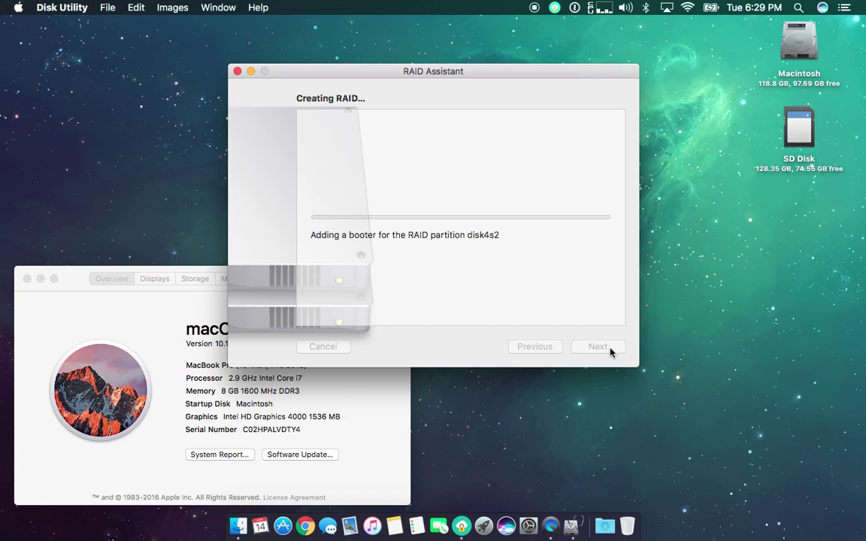
Step: Wait for the RAID build to complete, briefly switching to About This Mac and Siri before returning
left_click(372, 400)
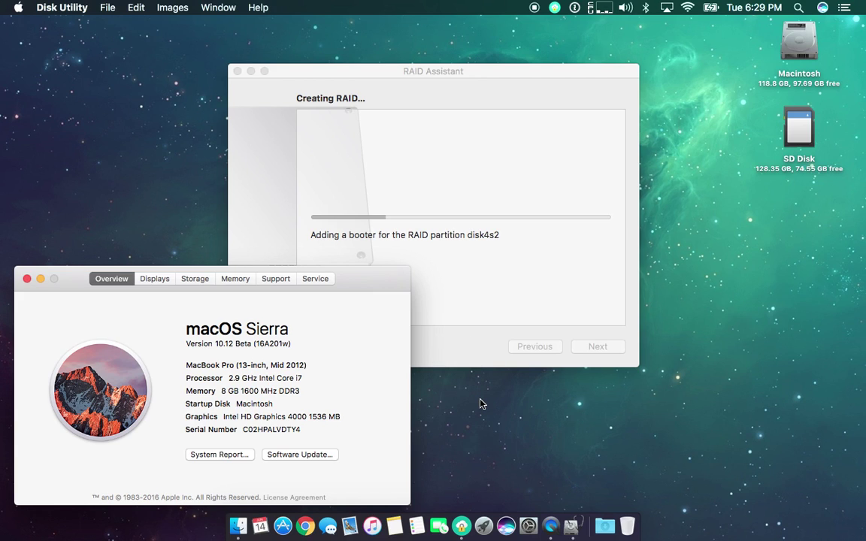
left_click(823, 8)
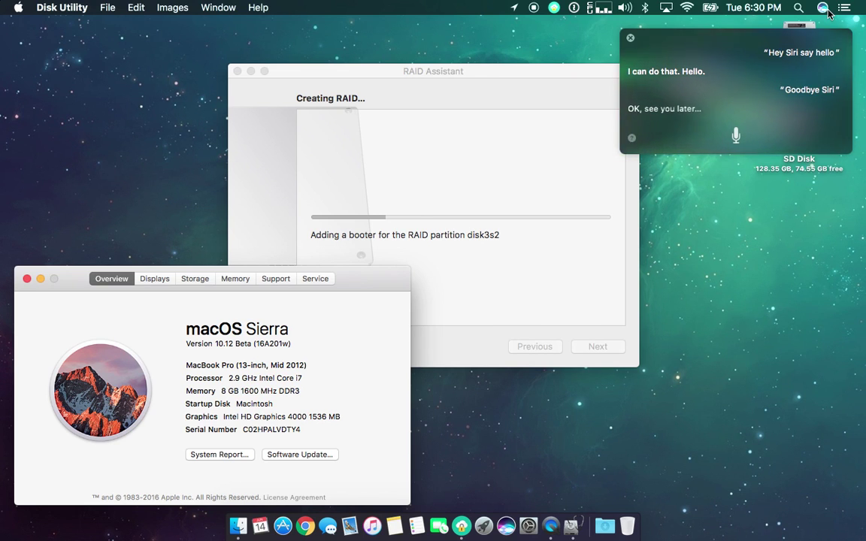
left_click(585, 279)
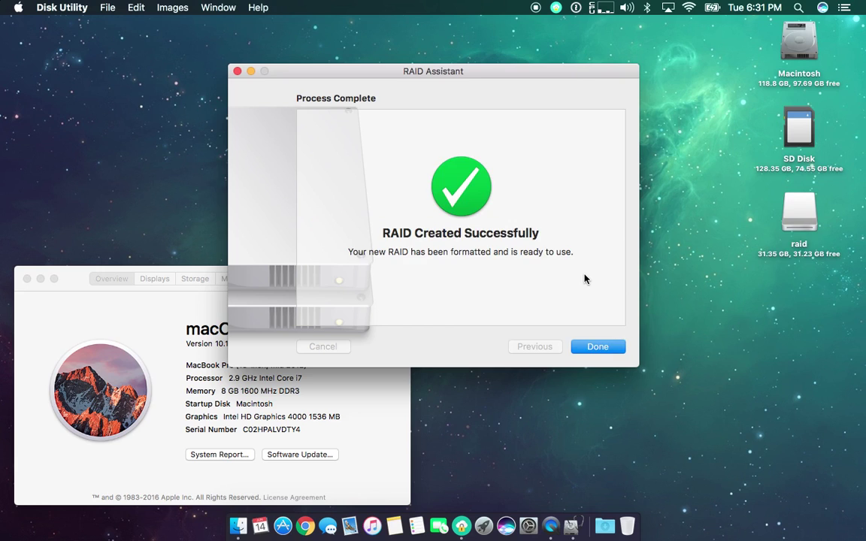
Step: Finish RAID Assistant, dismiss the disk-not-ejected warning, and review the raid set and first Lexar drive
left_click(599, 346)
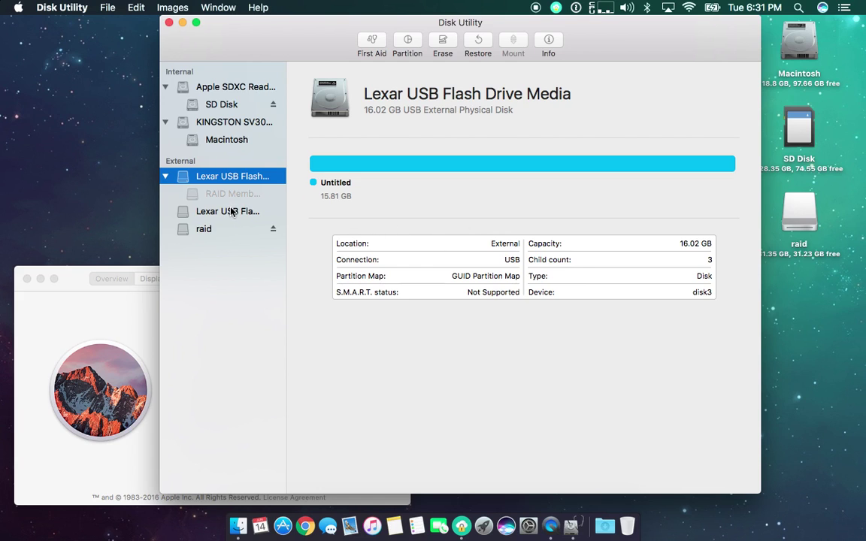
left_click(201, 231)
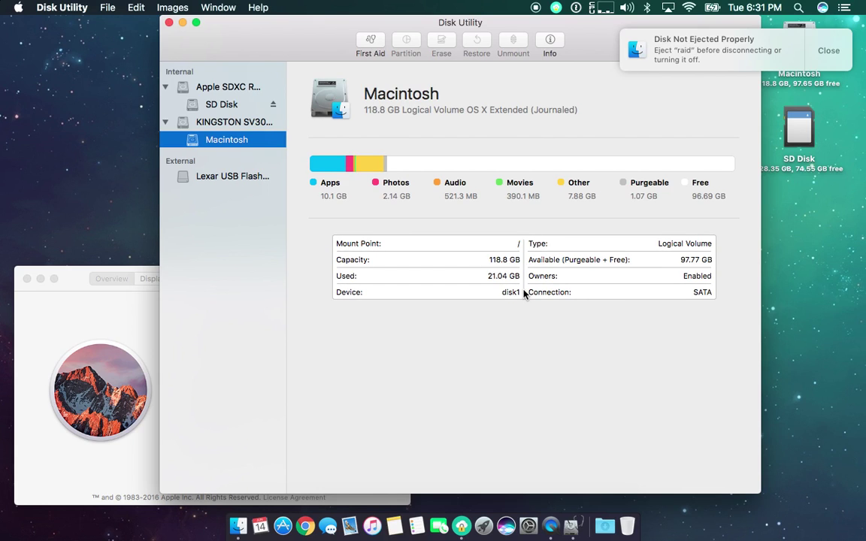
left_click(242, 176)
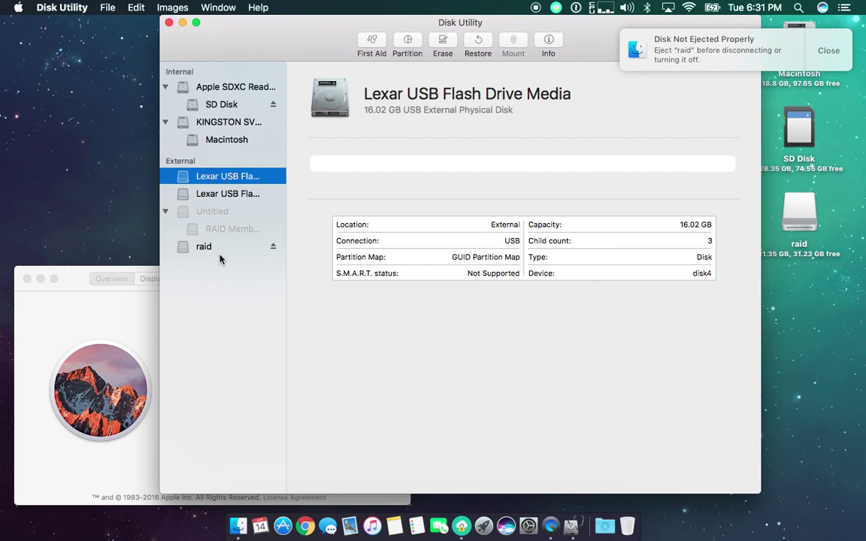
left_click(219, 249)
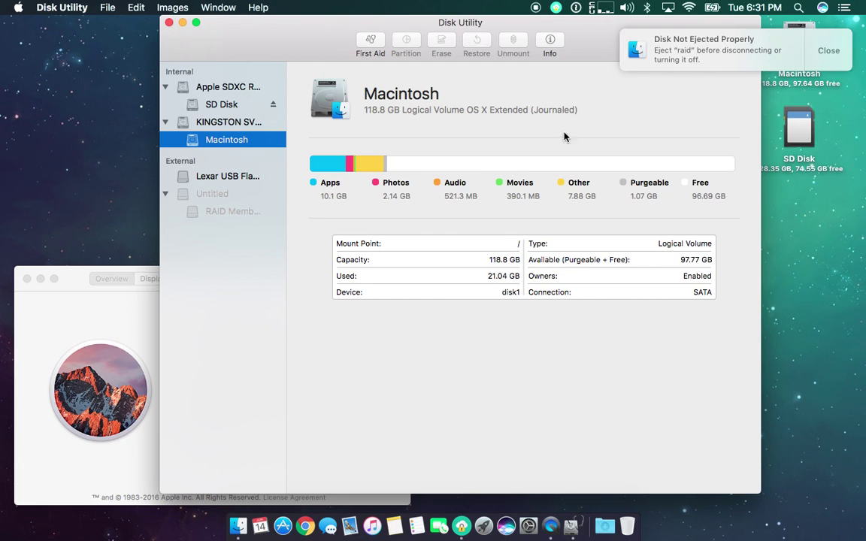
left_click(761, 48)
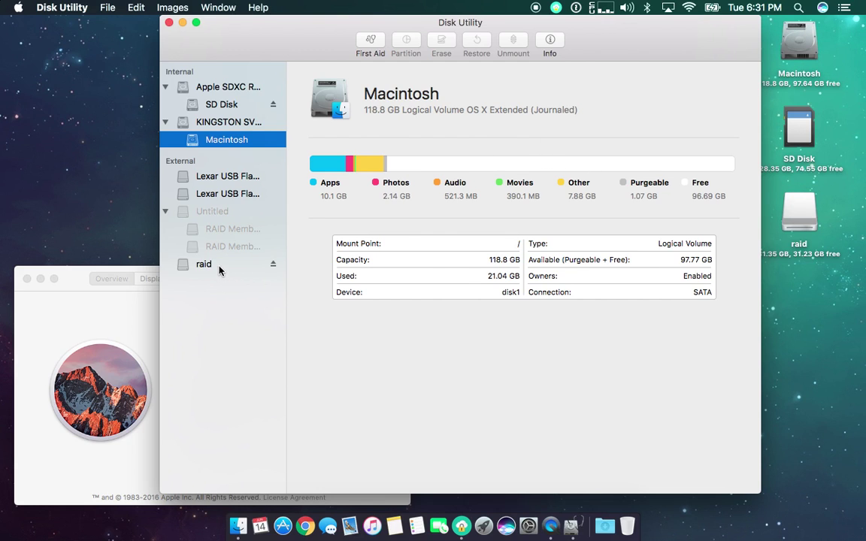
left_click(210, 264)
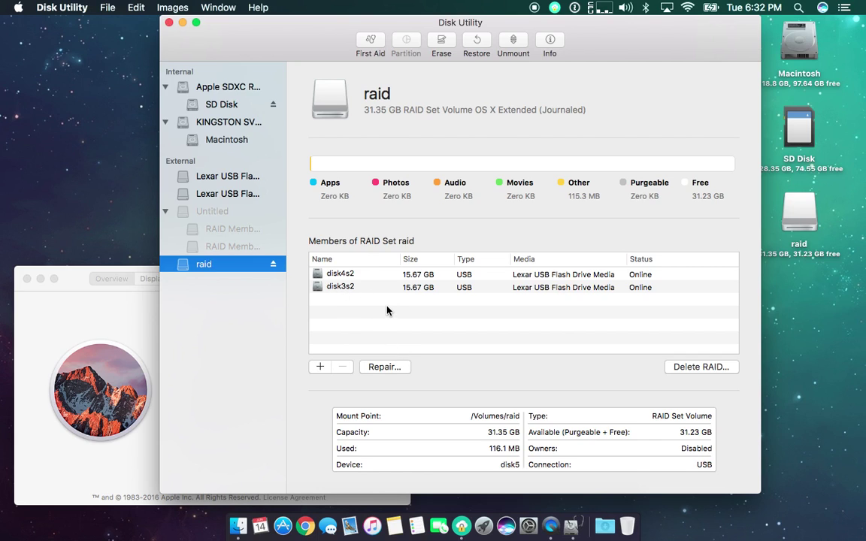
Step: Select the disk3s2 member in the raid set's Members of RAID Set table
left_click(354, 288)
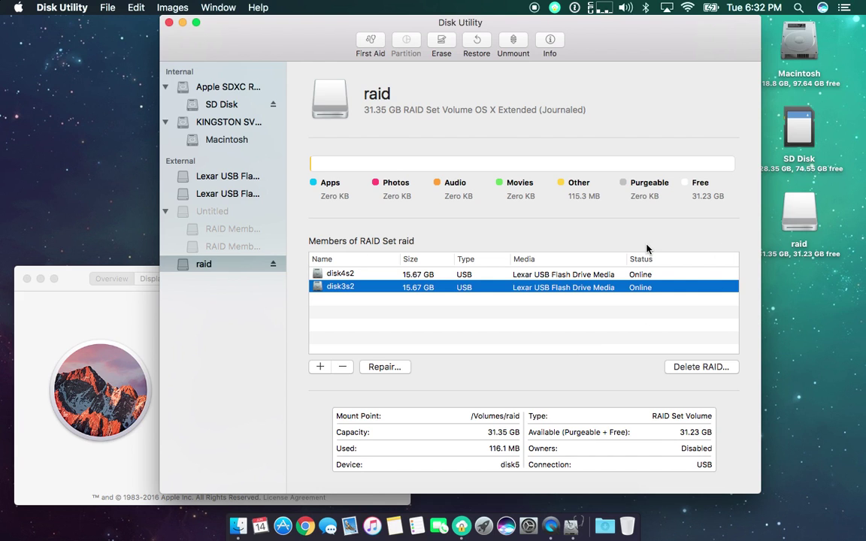
Step: Launch Blackmagic Disk Speed Test, make the raid volume its target drive, and start the test
key("F4")
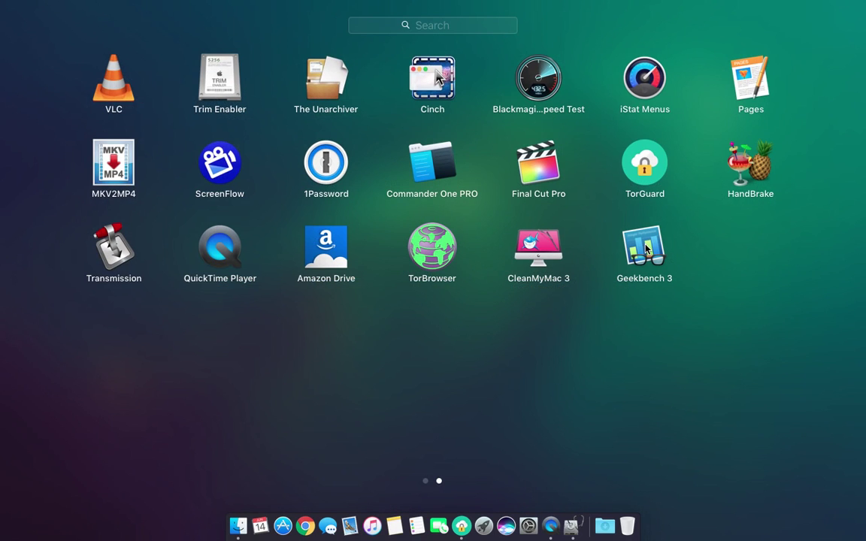
left_click(555, 85)
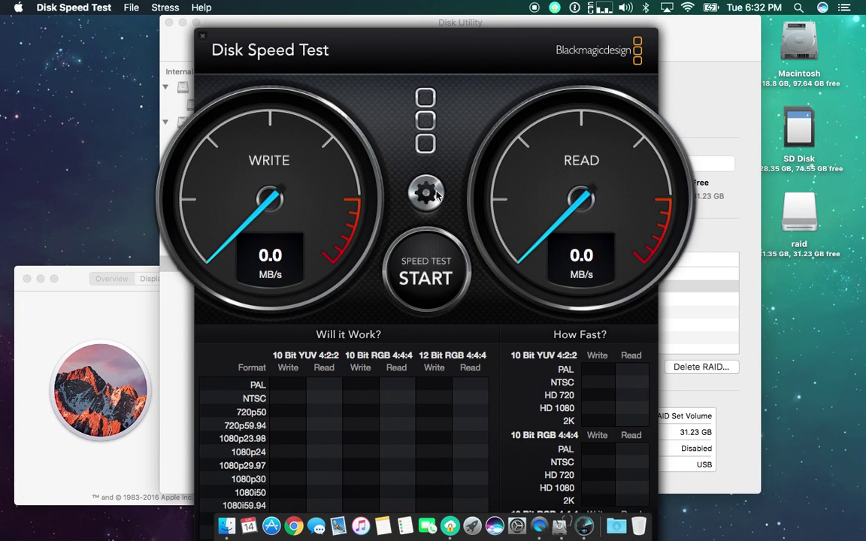
left_click(425, 193)
left_click(434, 225)
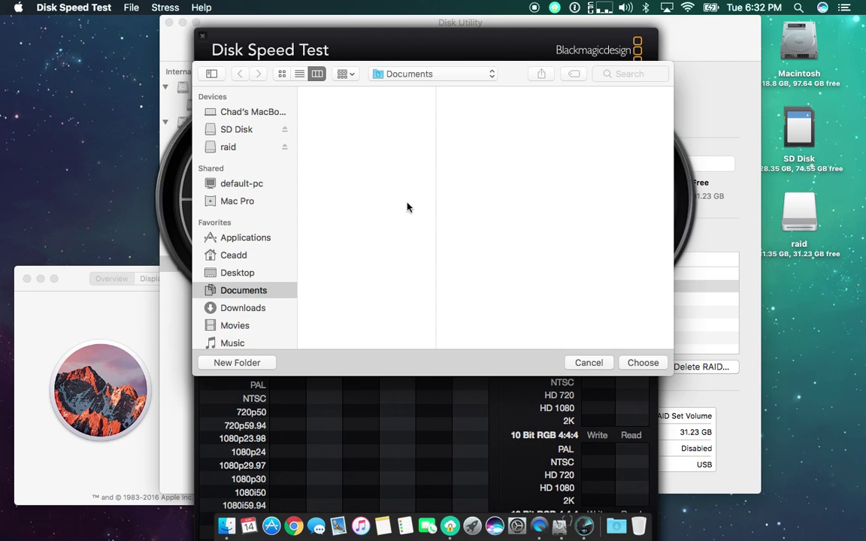
left_click(249, 147)
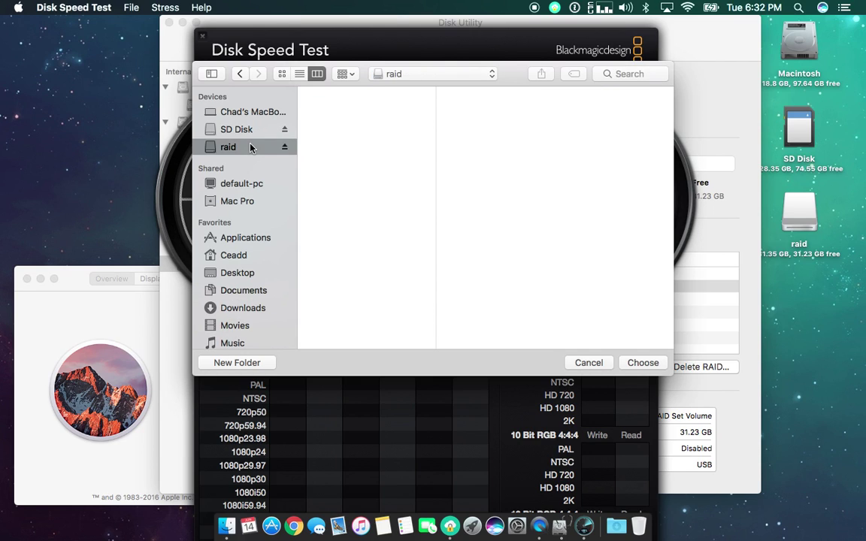
left_click(638, 361)
left_click(447, 270)
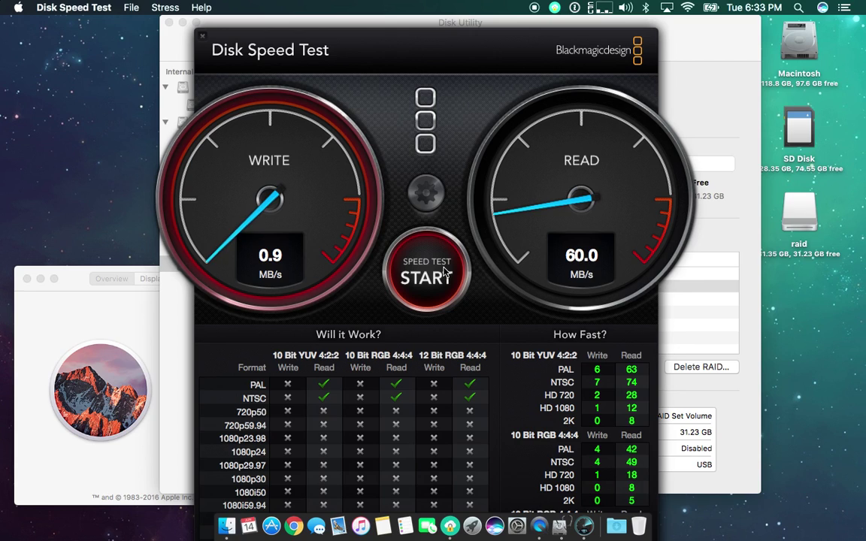
Step: Rerun the raid benchmark to about 67.4 MB/s read, then return to Disk Utility
left_click(446, 280)
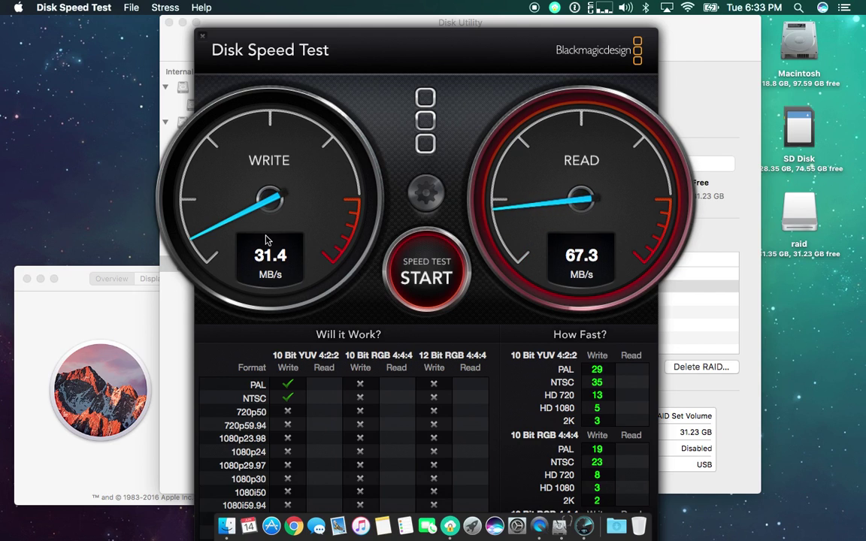
left_click(124, 376)
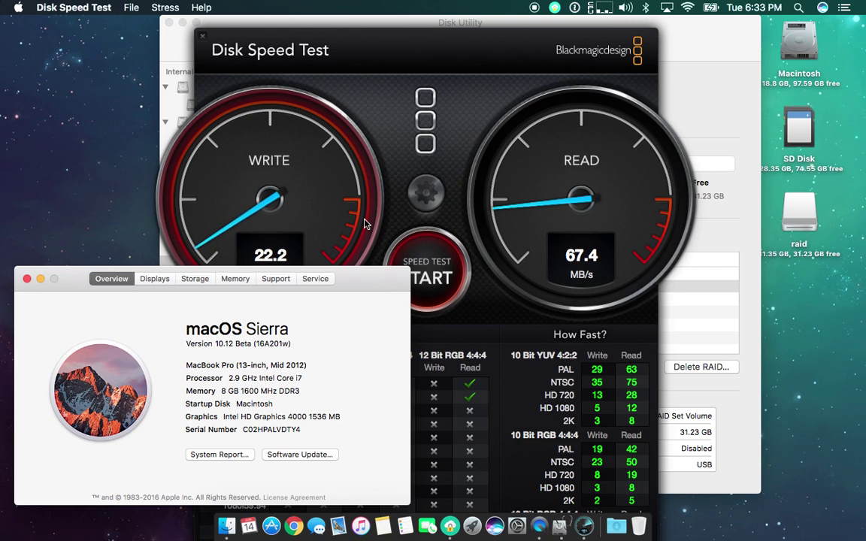
left_click(718, 54)
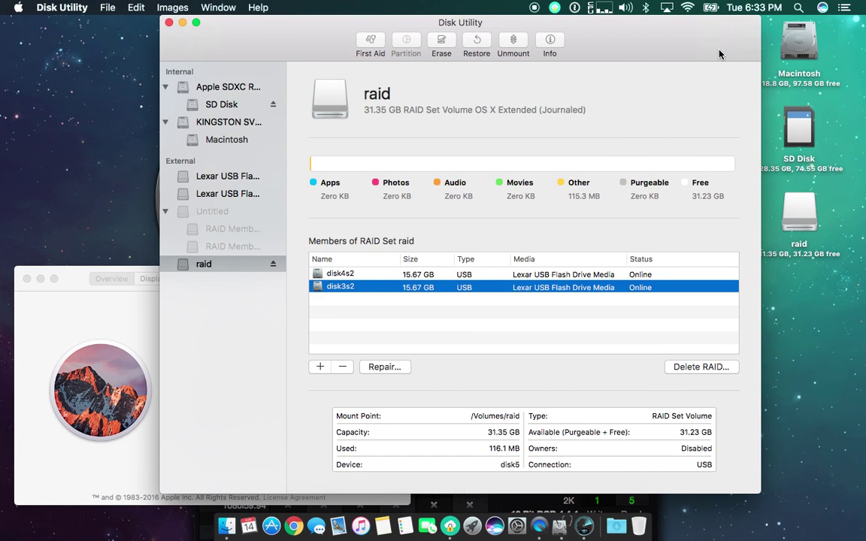